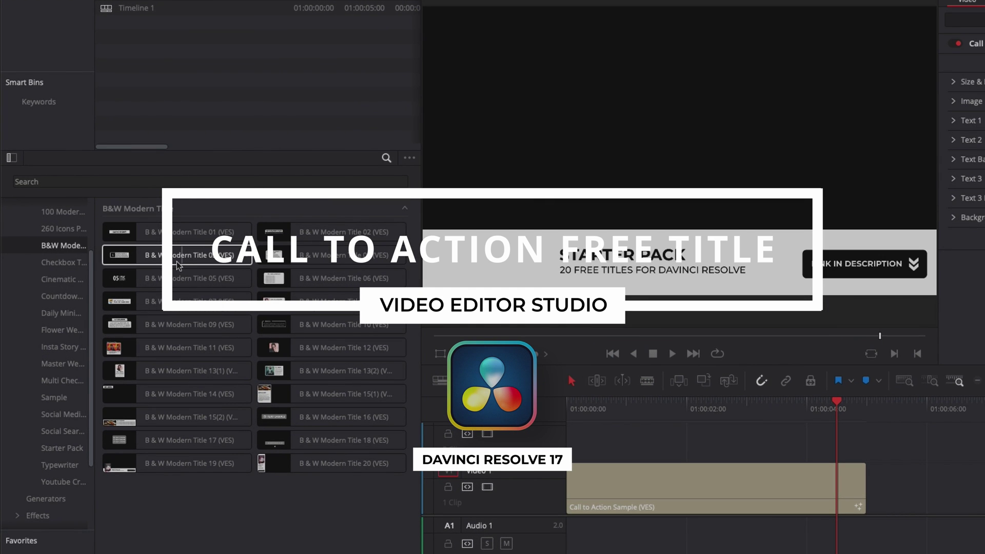
Step: Preview a B&W Modern title, then reveal the downloaded Call to Action zip on the desktop
{"action": "left_click", "coordinate": [166, 280]}
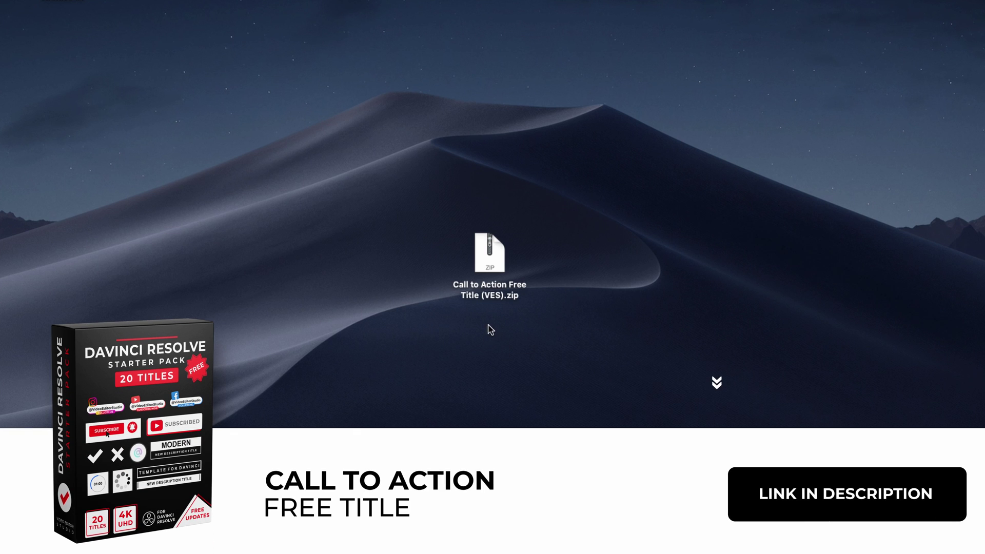
Step: Extract the Call to Action Free Title zip and open the extracted folder
{"action": "double_click", "coordinate": [491, 262]}
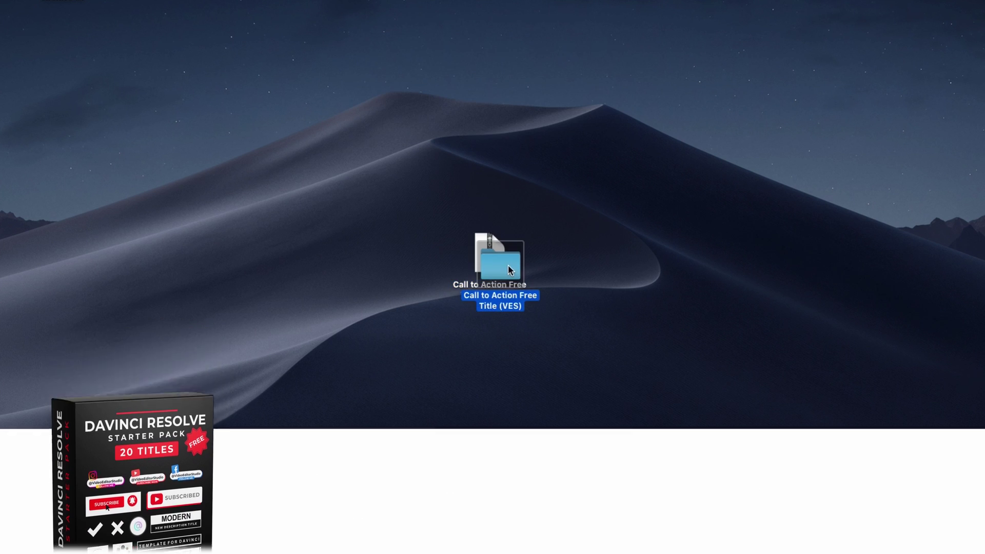
{"action": "left_click_drag", "start_coordinate": [508, 264], "coordinate": [574, 259]}
{"action": "double_click", "coordinate": [574, 254]}
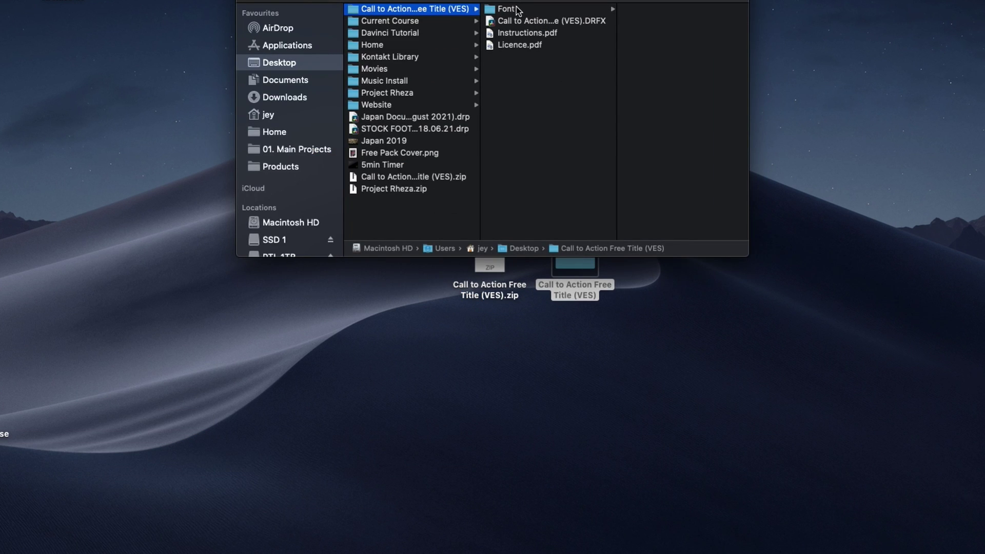
Step: Look through the included Futura fonts, then install Call to Action Sample into the Effects Library
{"action": "left_click", "coordinate": [525, 190]}
{"action": "left_click", "coordinate": [538, 178]}
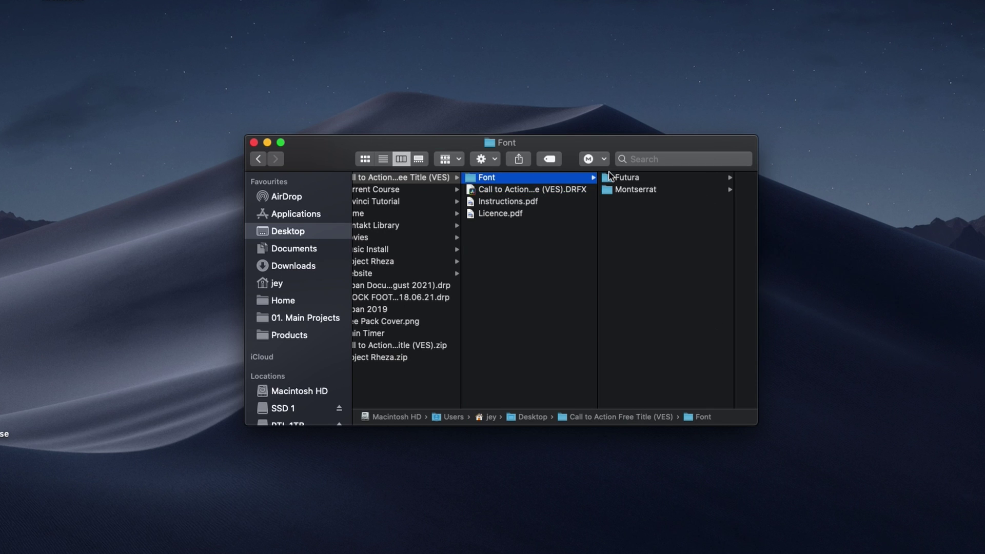
{"action": "left_click", "coordinate": [628, 180]}
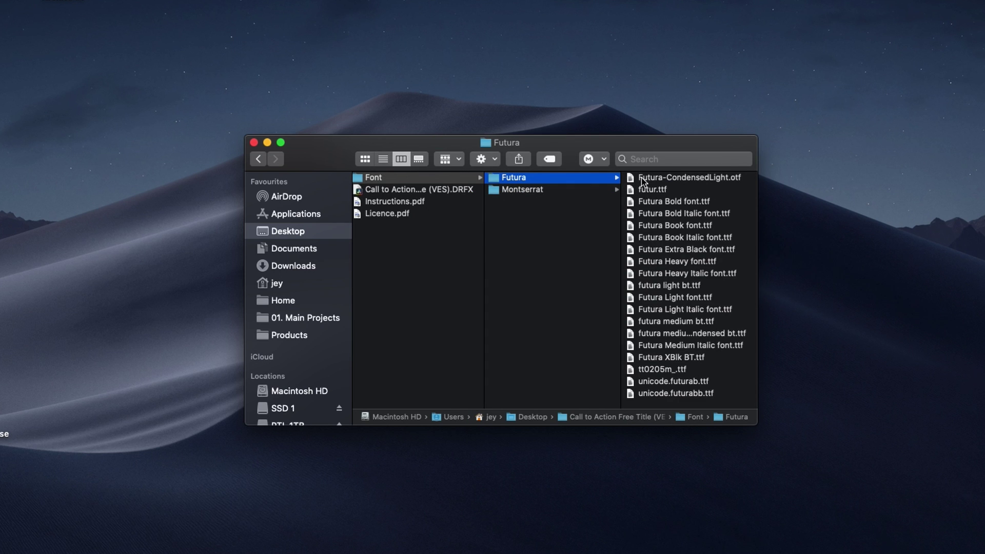
{"action": "double_click", "coordinate": [432, 191]}
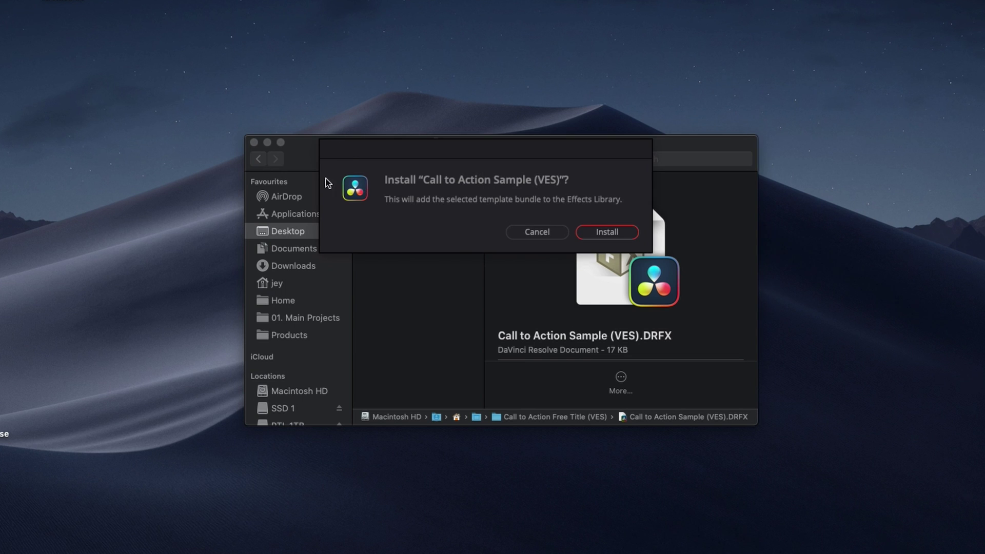
{"action": "left_click", "coordinate": [602, 235]}
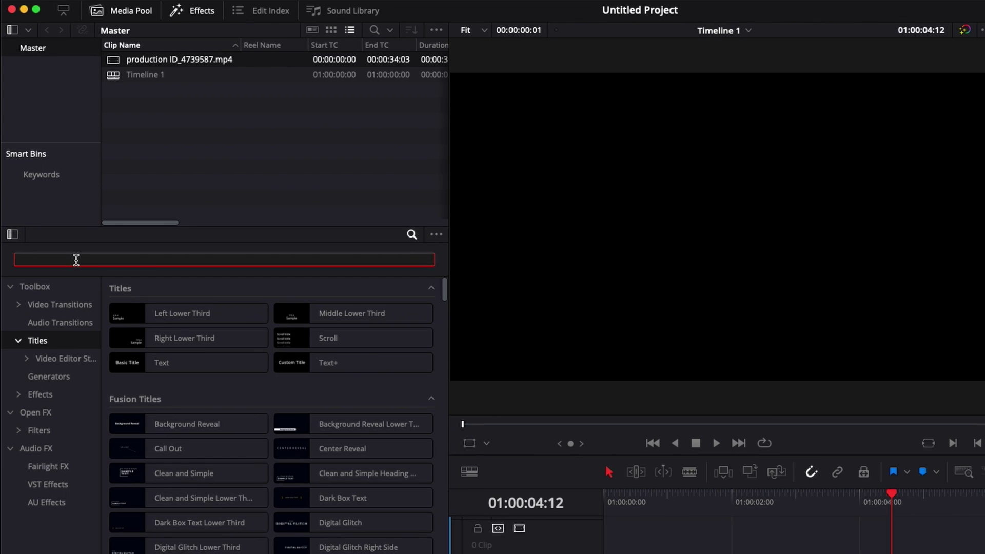
{"action": "type", "text": "cal"}
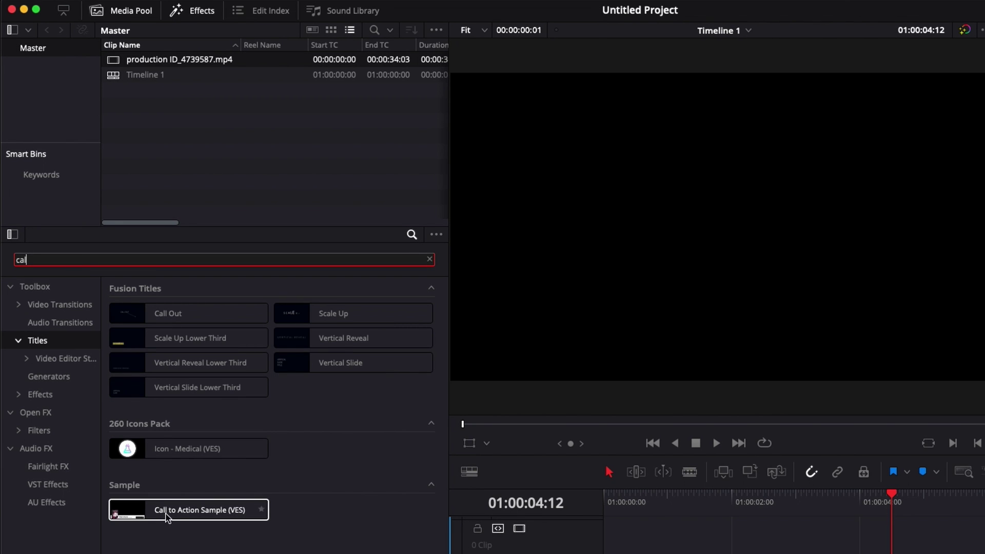
Step: Drag Call to Action Sample from Video Editor Studio's Sample pack onto the start of V1
{"action": "left_click", "coordinate": [27, 359]}
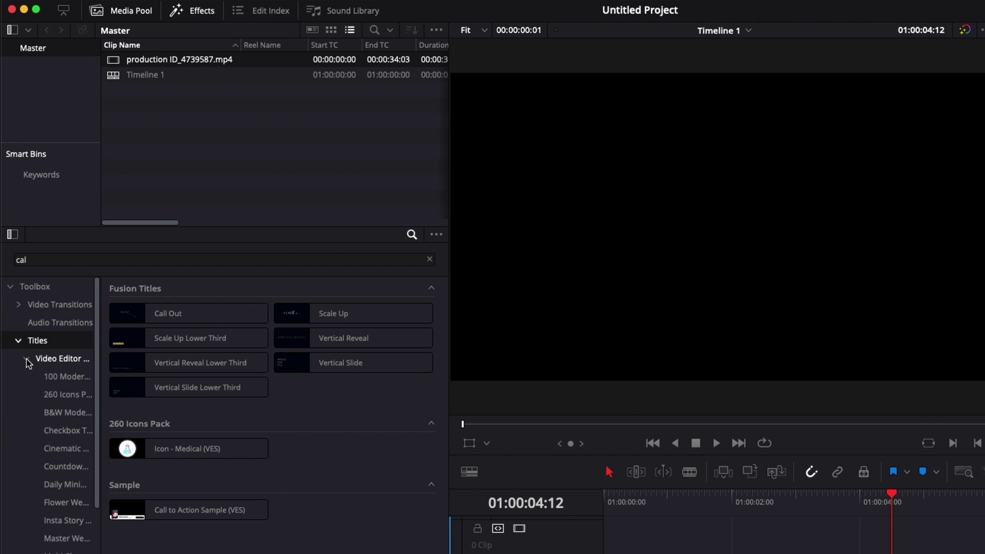
{"action": "scroll", "coordinate": [60, 462], "scroll_direction": "down", "scroll_amount": 5}
{"action": "left_click", "coordinate": [58, 488]}
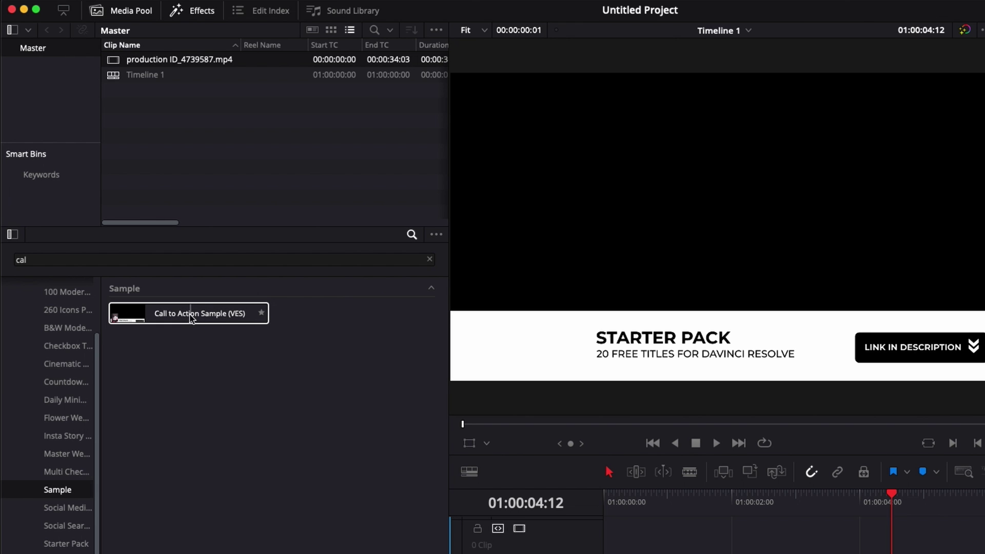
{"action": "mouse_move", "coordinate": [248, 320]}
{"action": "left_mouse_down"}
{"action": "mouse_move", "coordinate": [491, 453]}
{"action": "mouse_move", "coordinate": [470, 450]}
{"action": "left_mouse_up"}
Step: Clear the effects search, browse B&W Modern, and scrub through the title's animation
{"action": "left_click", "coordinate": [331, 200]}
{"action": "left_click", "coordinate": [52, 252]}
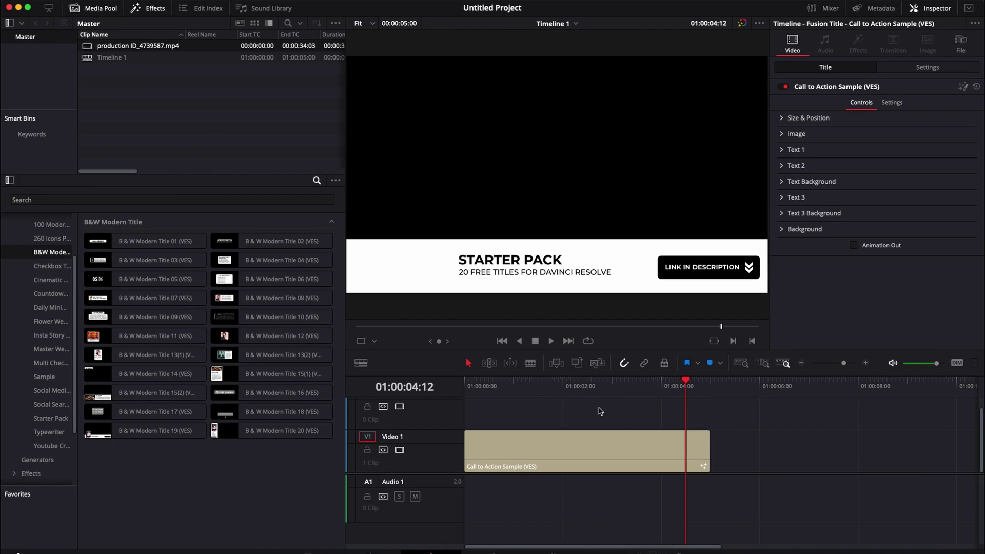
{"action": "mouse_move", "coordinate": [504, 395]}
{"action": "left_mouse_down"}
{"action": "mouse_move", "coordinate": [470, 394]}
{"action": "mouse_move", "coordinate": [656, 407]}
{"action": "mouse_move", "coordinate": [493, 412]}
{"action": "mouse_move", "coordinate": [625, 414]}
{"action": "left_mouse_up"}
Step: Extend the title clip to about nine seconds, enable Animation Out, and replay it
{"action": "left_click_drag", "start_coordinate": [709, 450], "coordinate": [929, 454]}
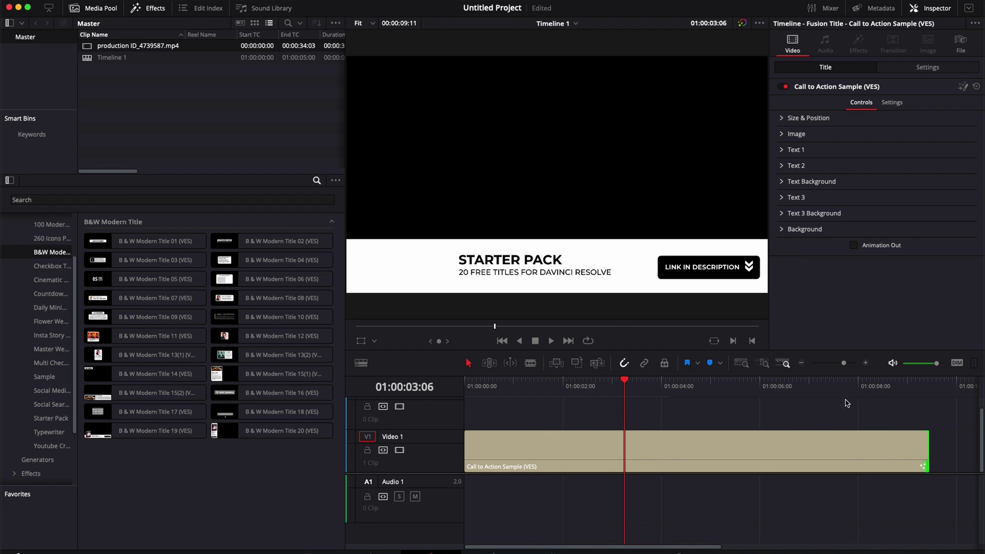
{"action": "left_click", "coordinate": [921, 386]}
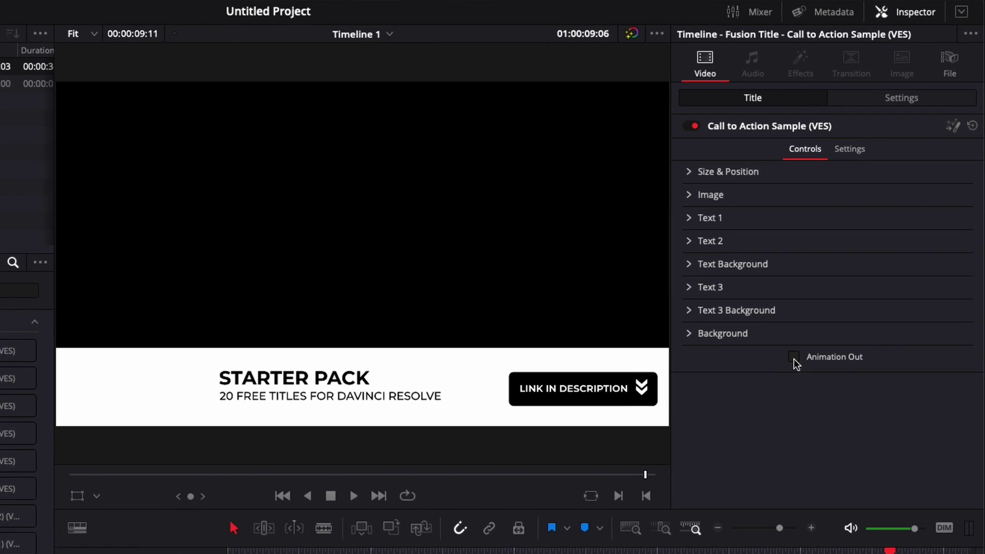
{"action": "left_click", "coordinate": [854, 245]}
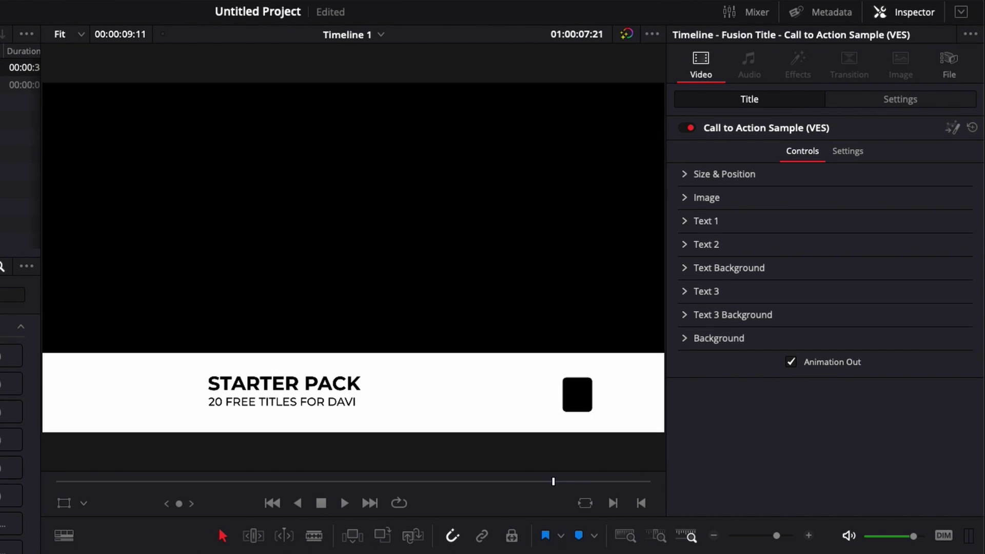
{"action": "left_click_drag", "start_coordinate": [560, 482], "coordinate": [169, 482]}
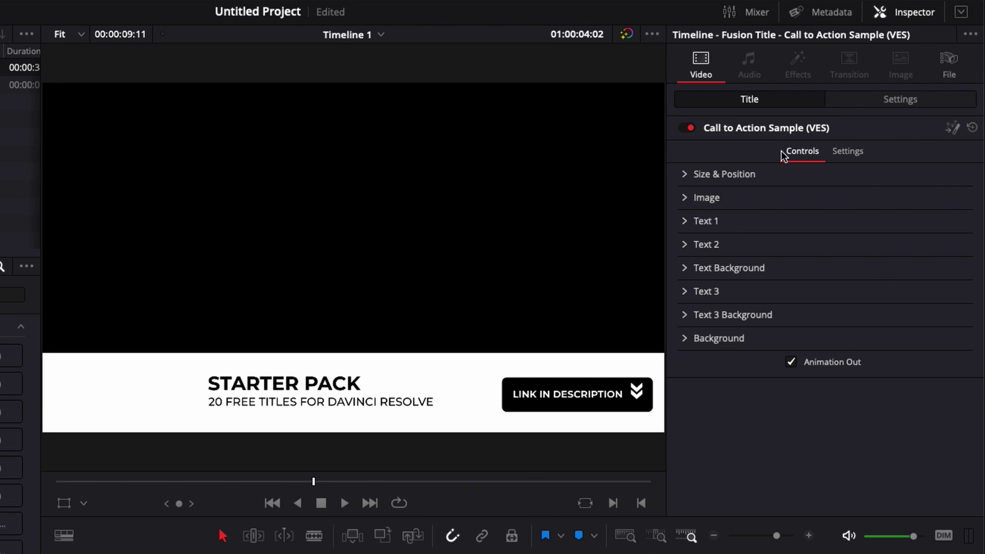
Step: Load Free Pack Cover.png from the Desktop into the title's Image slot
{"action": "left_click", "coordinate": [683, 174]}
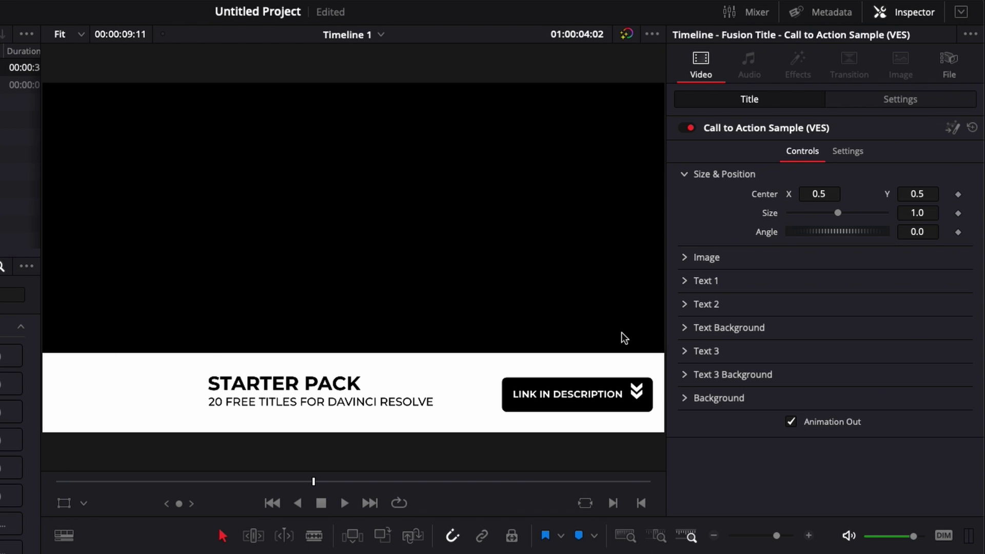
{"action": "left_click", "coordinate": [683, 176]}
{"action": "left_click", "coordinate": [684, 197]}
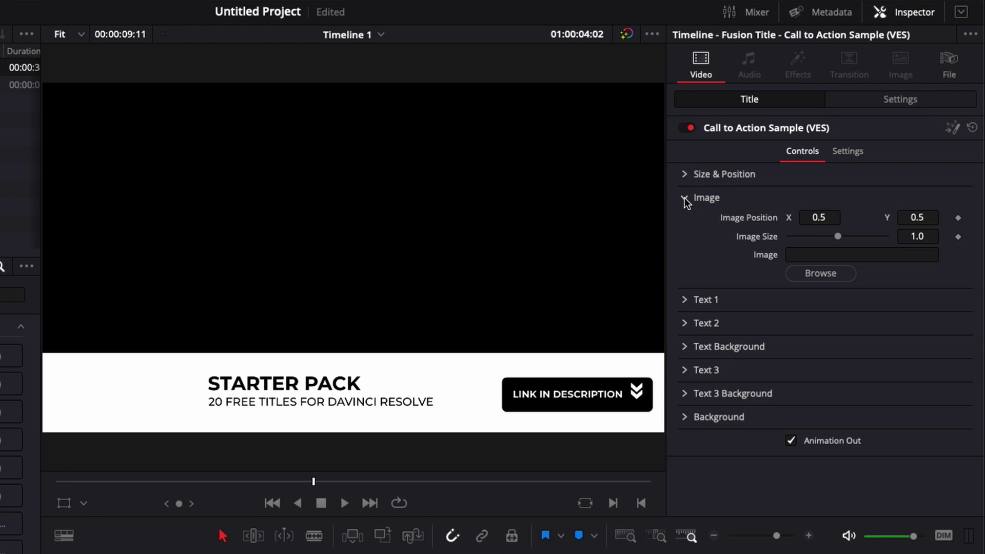
{"action": "left_click", "coordinate": [819, 274]}
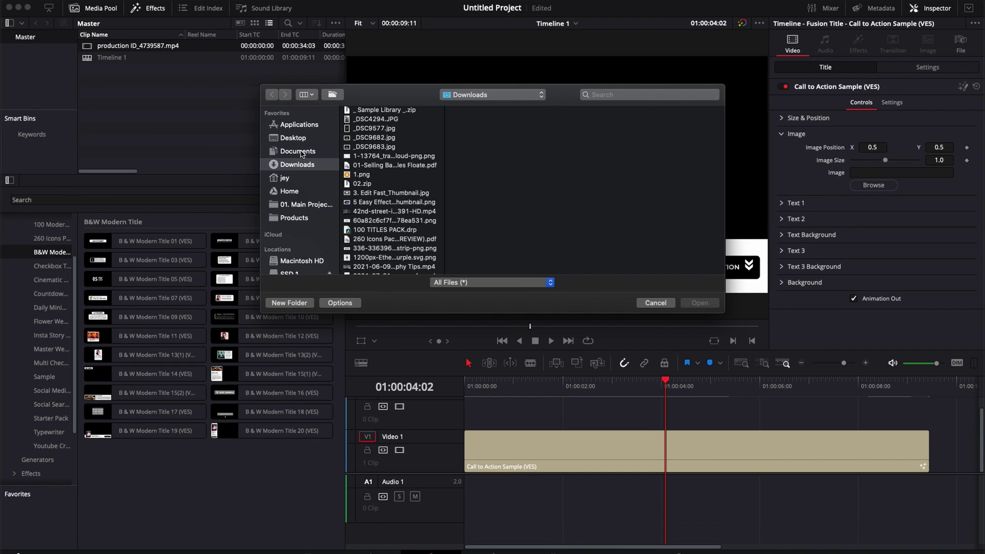
{"action": "left_click", "coordinate": [294, 140]}
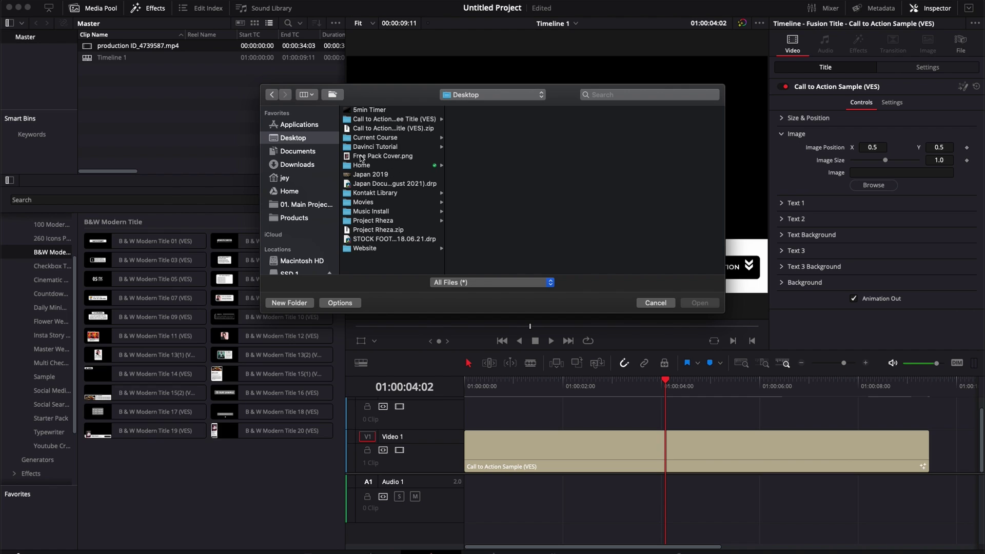
{"action": "left_click", "coordinate": [377, 155]}
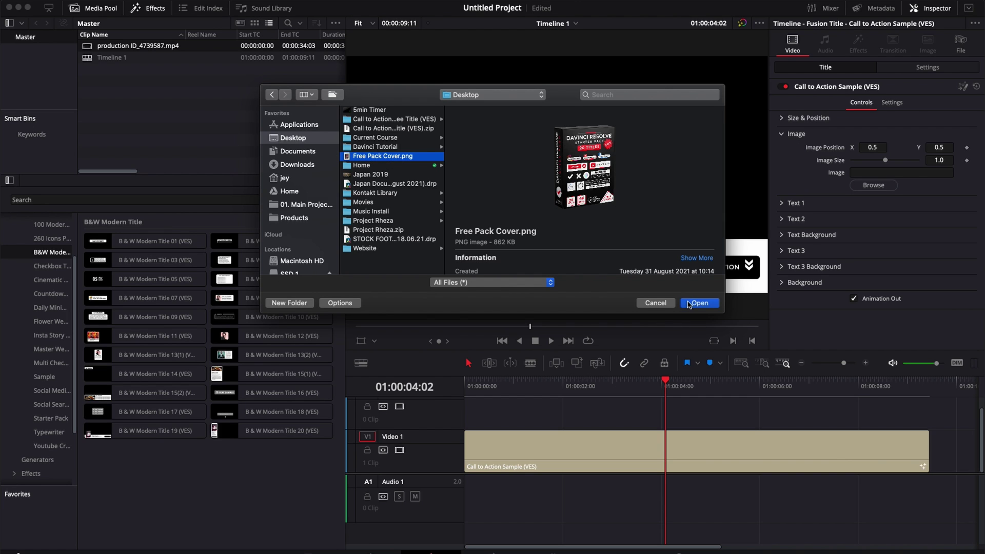
{"action": "left_click", "coordinate": [690, 303]}
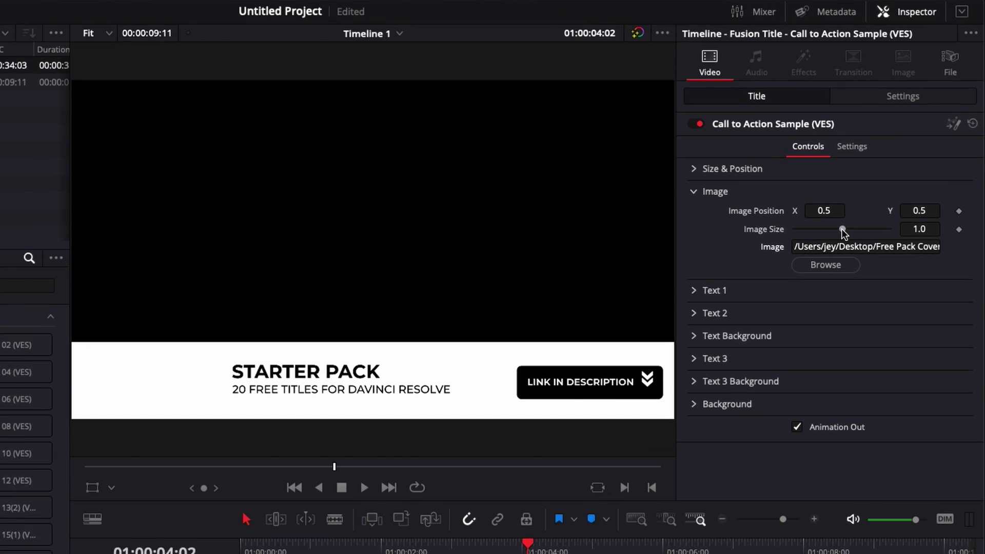
Step: Shrink the Free Pack Cover to about half size, place it left, and raise Y to about 0.754
{"action": "left_click_drag", "start_coordinate": [884, 162], "coordinate": [909, 161]}
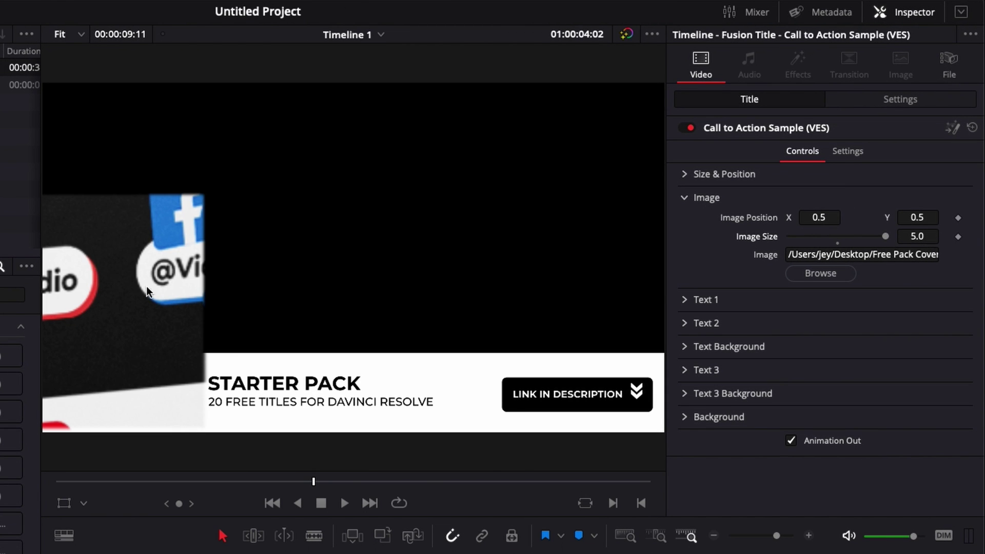
{"action": "left_click_drag", "start_coordinate": [885, 237], "coordinate": [847, 238]}
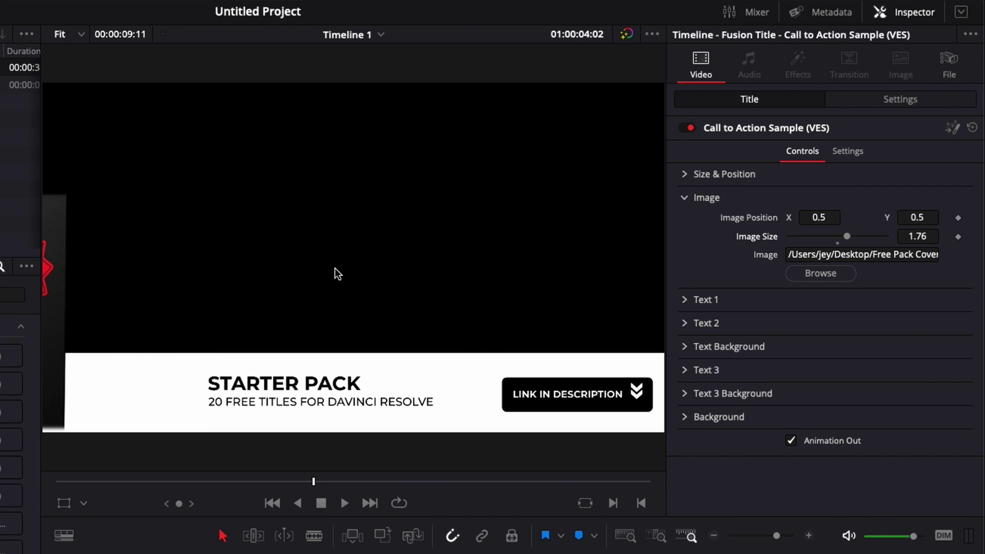
{"action": "mouse_move", "coordinate": [818, 217]}
{"action": "left_mouse_down"}
{"action": "mouse_move", "coordinate": [805, 215]}
{"action": "mouse_move", "coordinate": [891, 250]}
{"action": "left_mouse_up"}
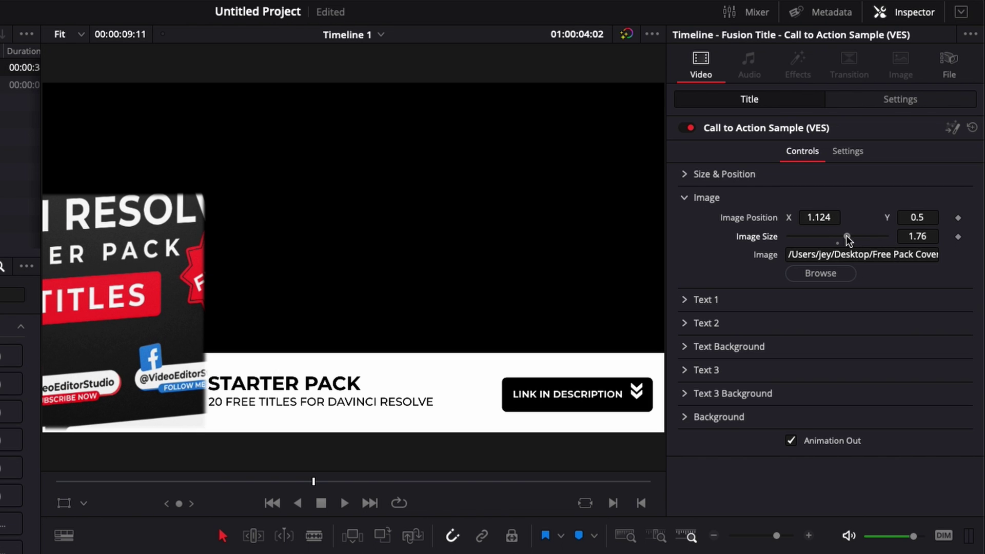
{"action": "left_click_drag", "start_coordinate": [852, 234], "coordinate": [842, 236]}
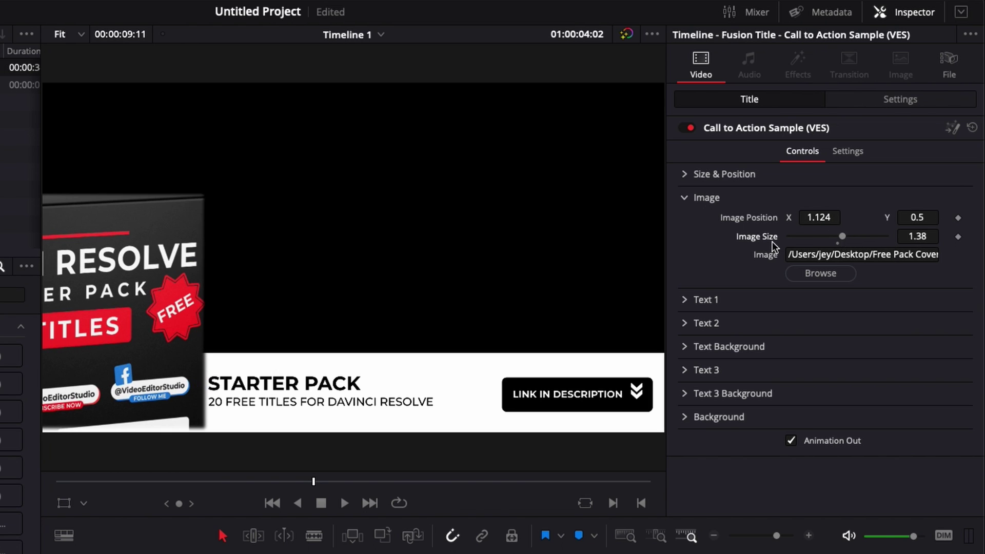
{"action": "mouse_move", "coordinate": [844, 236]}
{"action": "left_mouse_down"}
{"action": "mouse_move", "coordinate": [816, 216]}
{"action": "mouse_move", "coordinate": [982, 273]}
{"action": "left_mouse_up"}
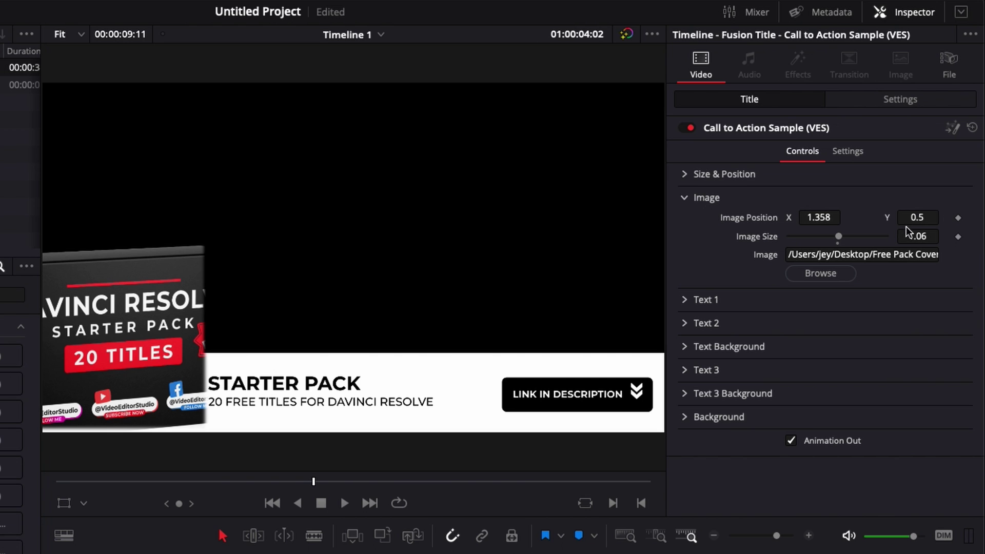
{"action": "left_click_drag", "start_coordinate": [936, 237], "coordinate": [885, 236]}
{"action": "mouse_move", "coordinate": [819, 217]}
{"action": "left_mouse_down"}
{"action": "mouse_move", "coordinate": [855, 217]}
{"action": "mouse_move", "coordinate": [816, 219]}
{"action": "left_mouse_up"}
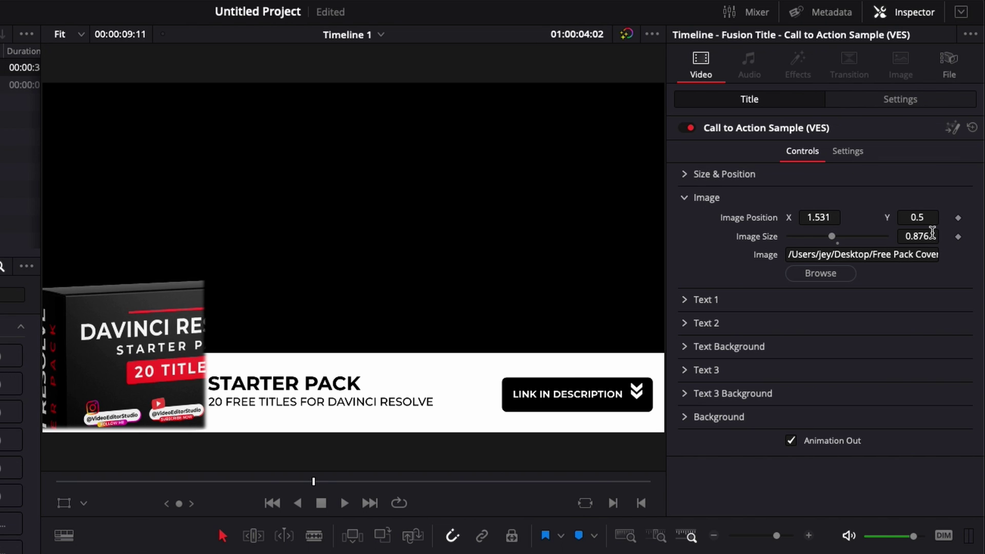
{"action": "mouse_move", "coordinate": [917, 236]}
{"action": "left_mouse_down"}
{"action": "mouse_move", "coordinate": [870, 236]}
{"action": "mouse_move", "coordinate": [934, 236]}
{"action": "left_mouse_up"}
{"action": "left_click_drag", "start_coordinate": [835, 218], "coordinate": [823, 217]}
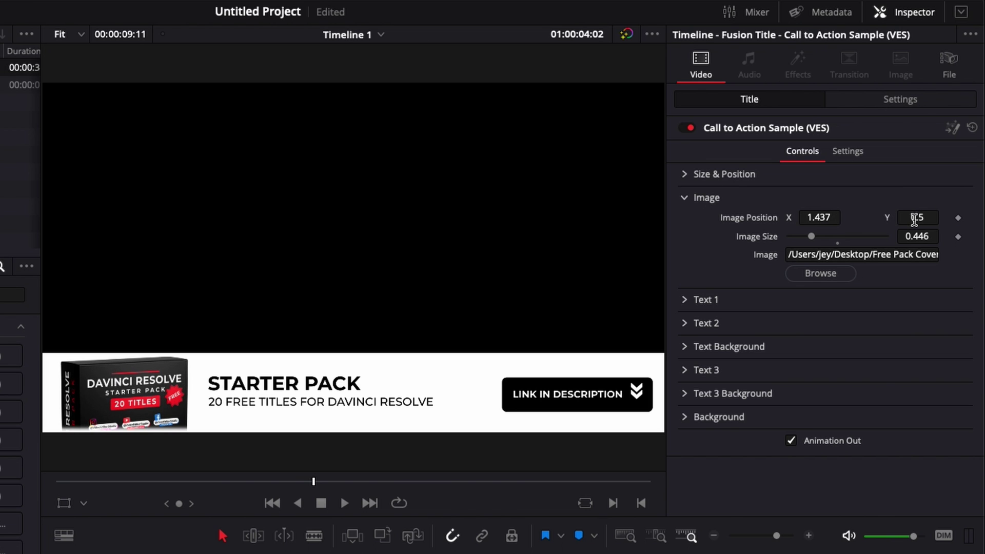
{"action": "mouse_move", "coordinate": [915, 219]}
{"action": "left_mouse_down"}
{"action": "mouse_move", "coordinate": [947, 219]}
{"action": "mouse_move", "coordinate": [238, 395]}
{"action": "left_mouse_up"}
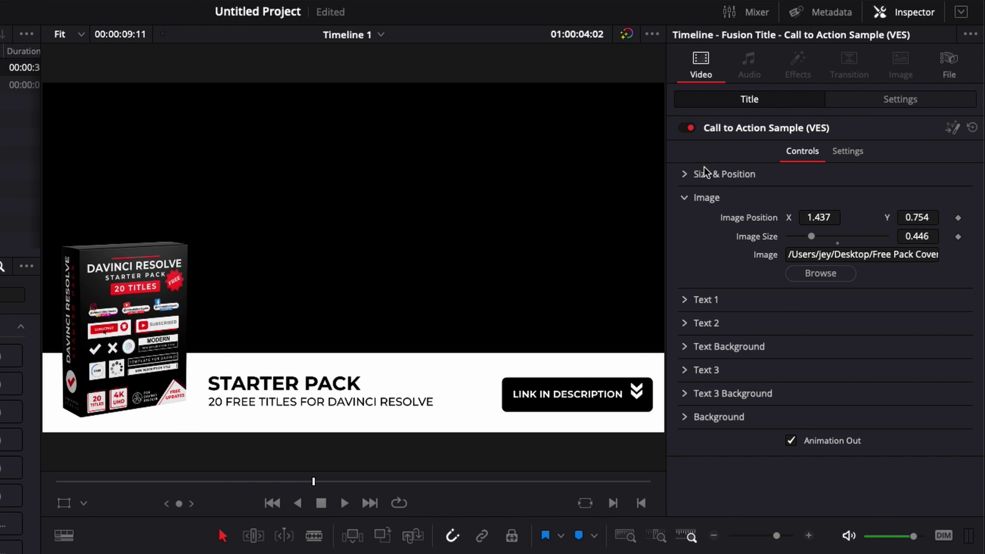
Step: Check the Text 1 and Text 2 settings, then expand Text Background
{"action": "left_click", "coordinate": [684, 199]}
{"action": "left_click", "coordinate": [685, 220]}
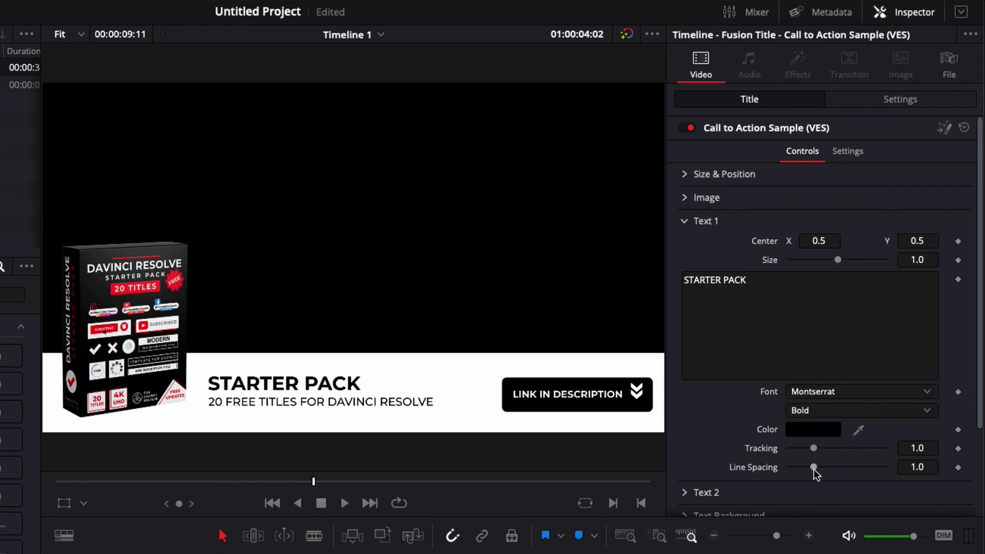
{"action": "left_click", "coordinate": [686, 221]}
{"action": "left_click", "coordinate": [682, 244]}
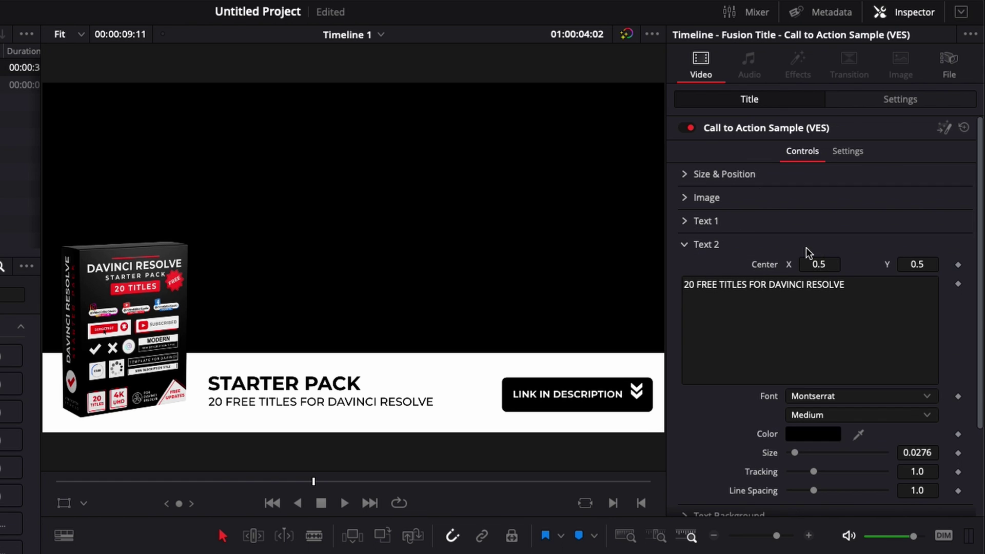
{"action": "left_click", "coordinate": [685, 244]}
{"action": "left_click", "coordinate": [684, 269]}
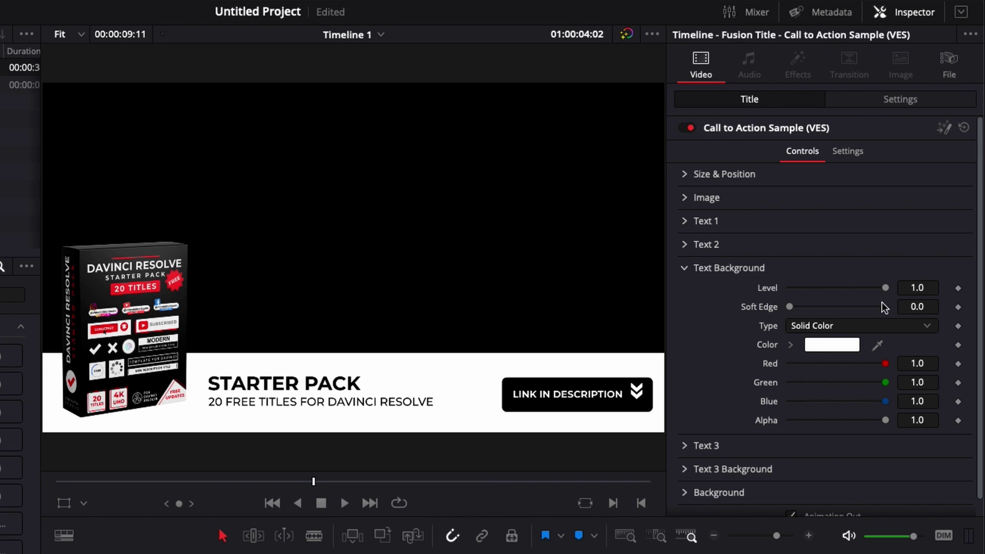
Step: Try a lower Level and Soft Edge on the banner background, then reset both to default
{"action": "left_click_drag", "start_coordinate": [885, 287], "coordinate": [874, 289]}
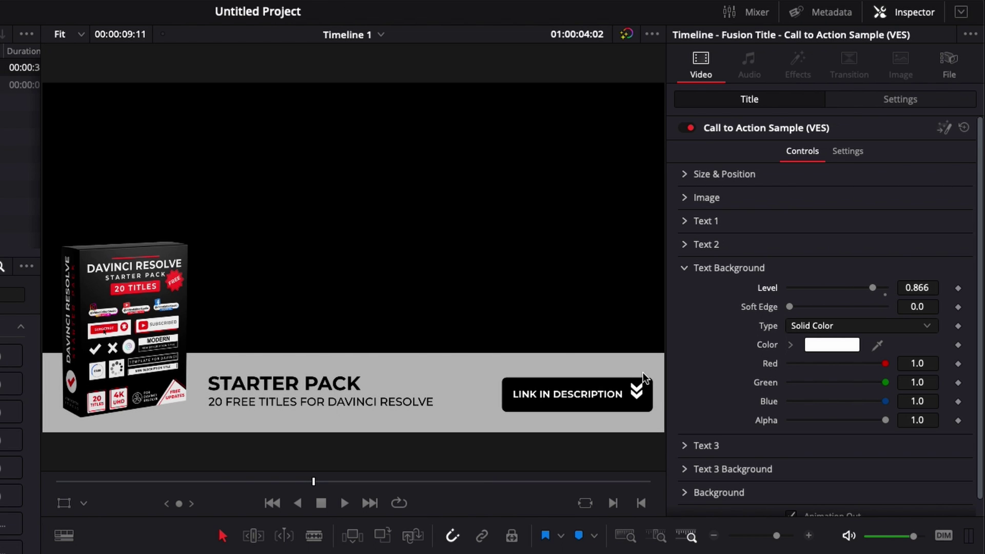
{"action": "left_click_drag", "start_coordinate": [790, 306], "coordinate": [794, 306]}
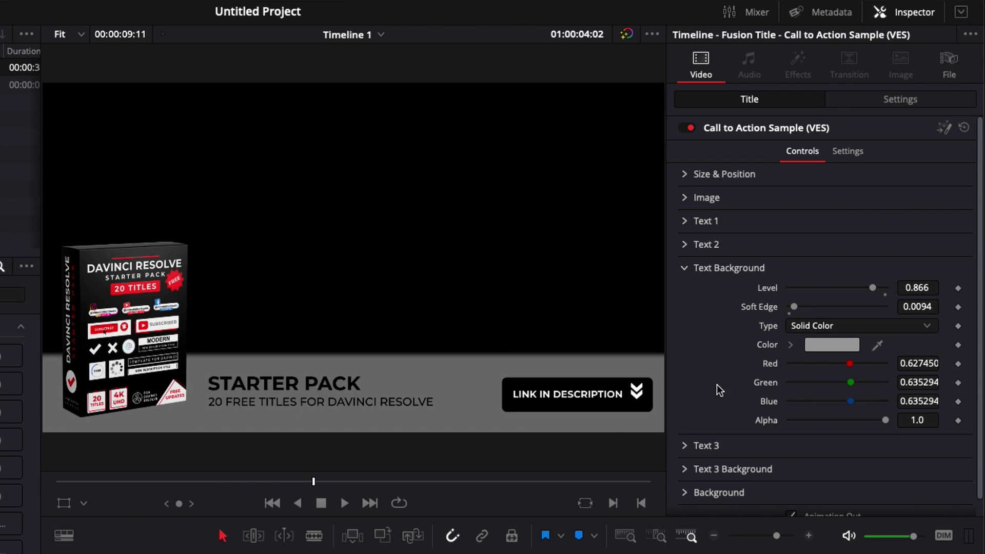
{"action": "double_click", "coordinate": [769, 288]}
{"action": "double_click", "coordinate": [759, 306]}
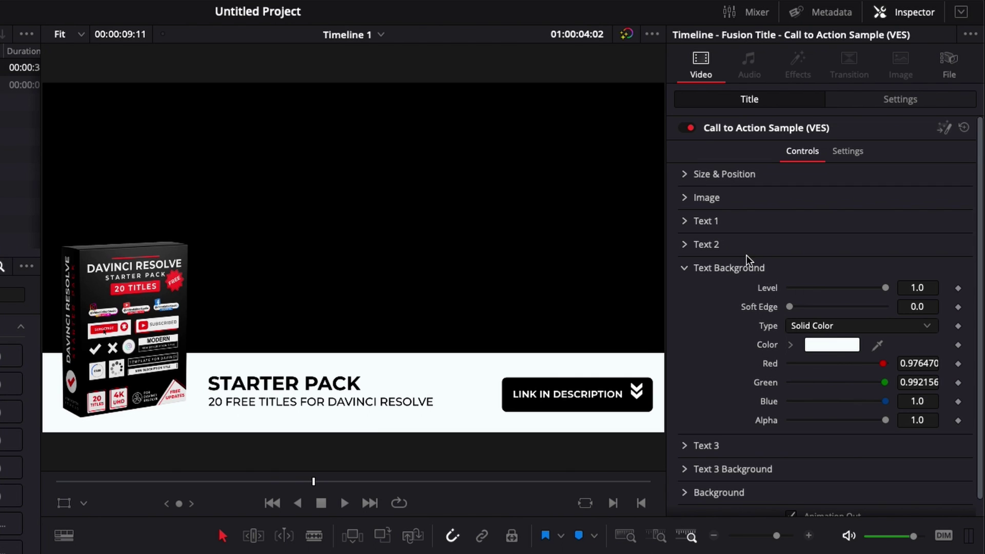
Step: Check the LINK IN DESCRIPTION text settings, then expand Text 3 Background
{"action": "left_click", "coordinate": [684, 264]}
{"action": "left_click", "coordinate": [684, 291]}
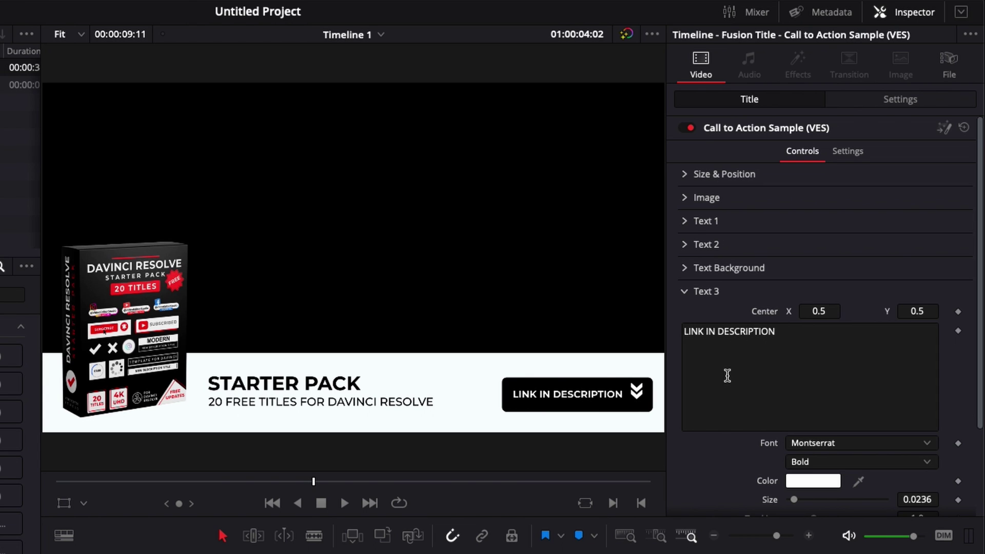
{"action": "scroll", "coordinate": [724, 374], "scroll_direction": "down", "scroll_amount": 3}
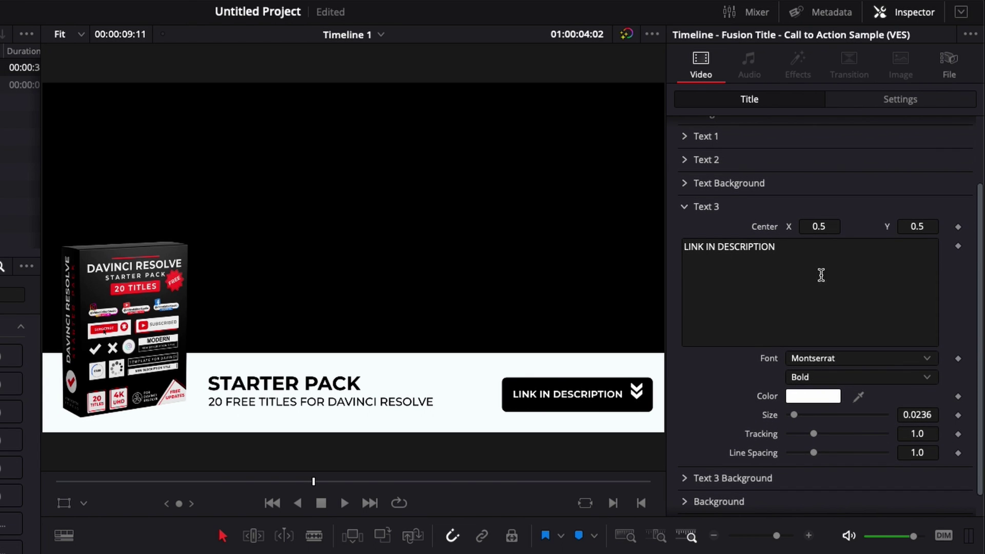
{"action": "left_click", "coordinate": [688, 205]}
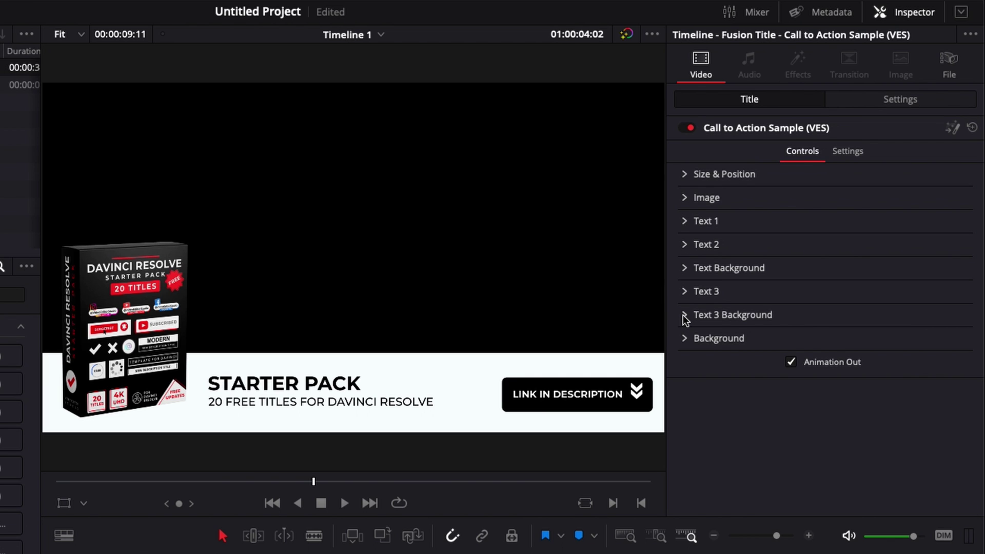
{"action": "left_click", "coordinate": [684, 315]}
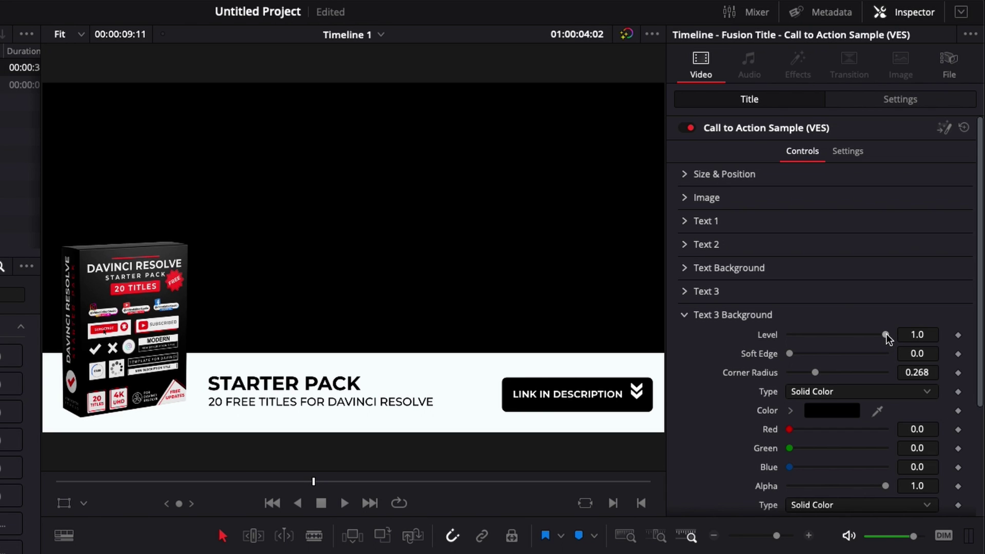
Step: Give the button background a Corner Radius of about 0.709 and a grey (RGB 0.31) color
{"action": "mouse_move", "coordinate": [886, 339]}
{"action": "left_mouse_down"}
{"action": "mouse_move", "coordinate": [838, 339]}
{"action": "mouse_move", "coordinate": [951, 341]}
{"action": "left_mouse_up"}
{"action": "mouse_move", "coordinate": [816, 372]}
{"action": "left_mouse_down"}
{"action": "mouse_move", "coordinate": [901, 372]}
{"action": "mouse_move", "coordinate": [823, 371]}
{"action": "mouse_move", "coordinate": [857, 373]}
{"action": "left_mouse_up"}
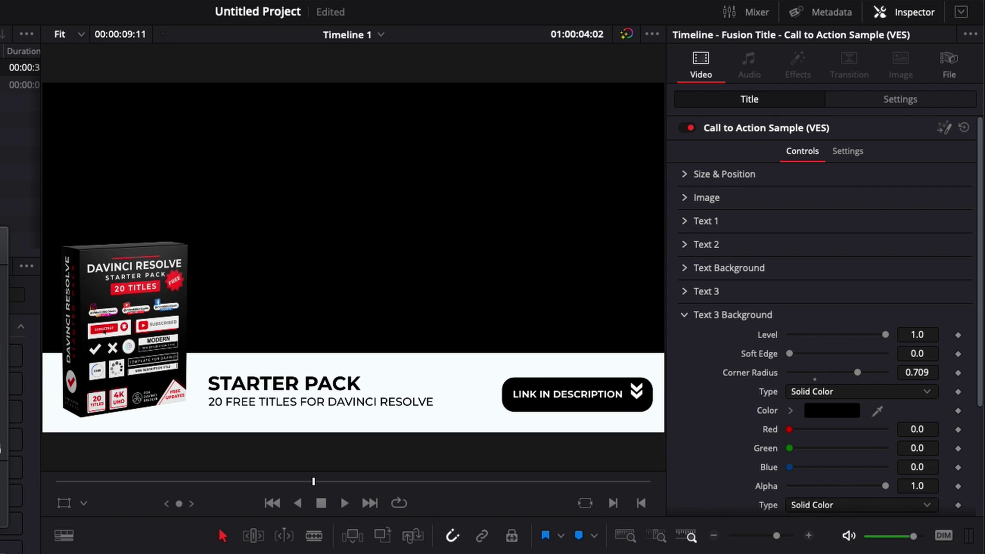
{"action": "left_click_drag", "start_coordinate": [878, 411], "coordinate": [586, 386]}
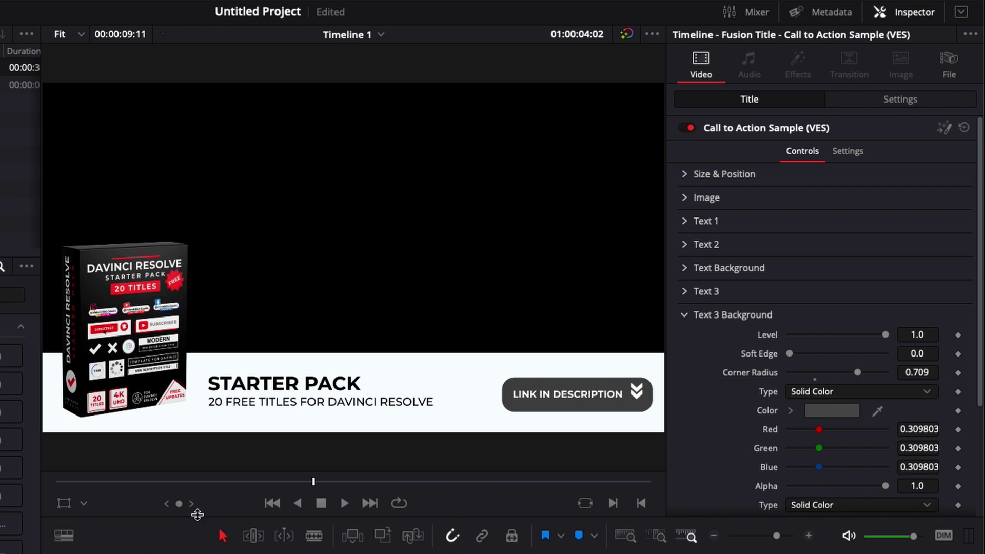
{"action": "left_click", "coordinate": [685, 315]}
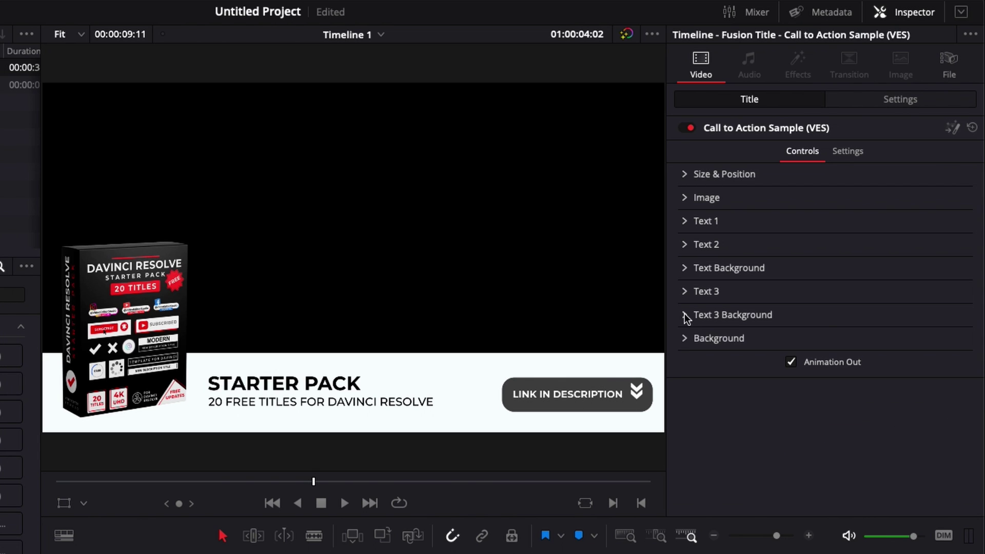
Step: Set the full-frame black Background level to about 0.512 to dim the city footage
{"action": "left_click", "coordinate": [683, 338]}
{"action": "scroll", "coordinate": [711, 368], "scroll_direction": "down", "scroll_amount": 3}
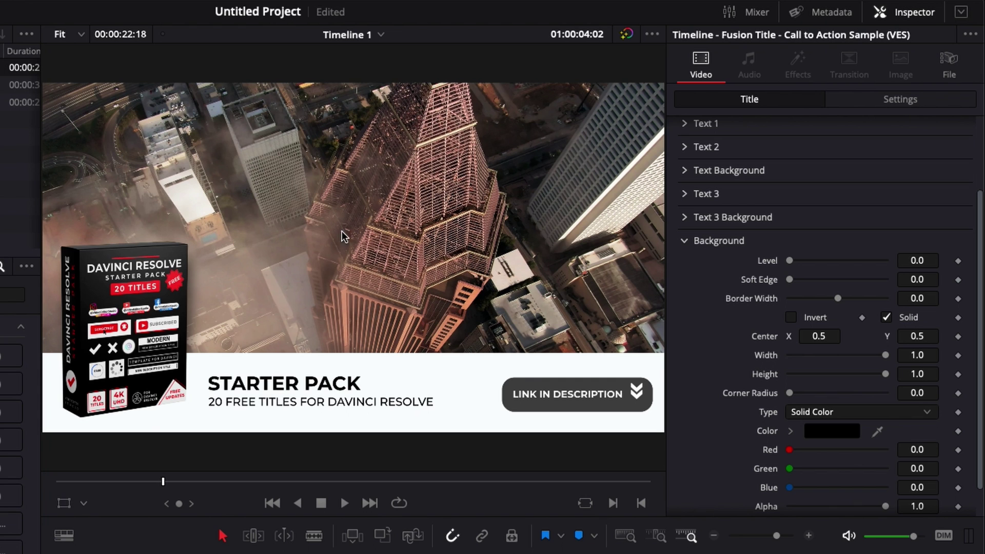
{"action": "left_click_drag", "start_coordinate": [789, 260], "coordinate": [845, 266]}
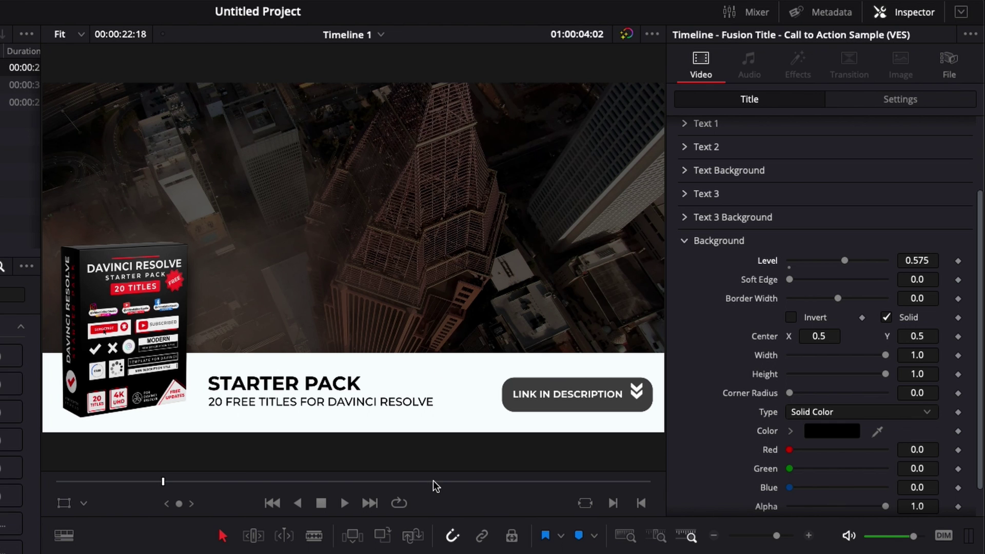
{"action": "left_click_drag", "start_coordinate": [846, 261], "coordinate": [839, 264]}
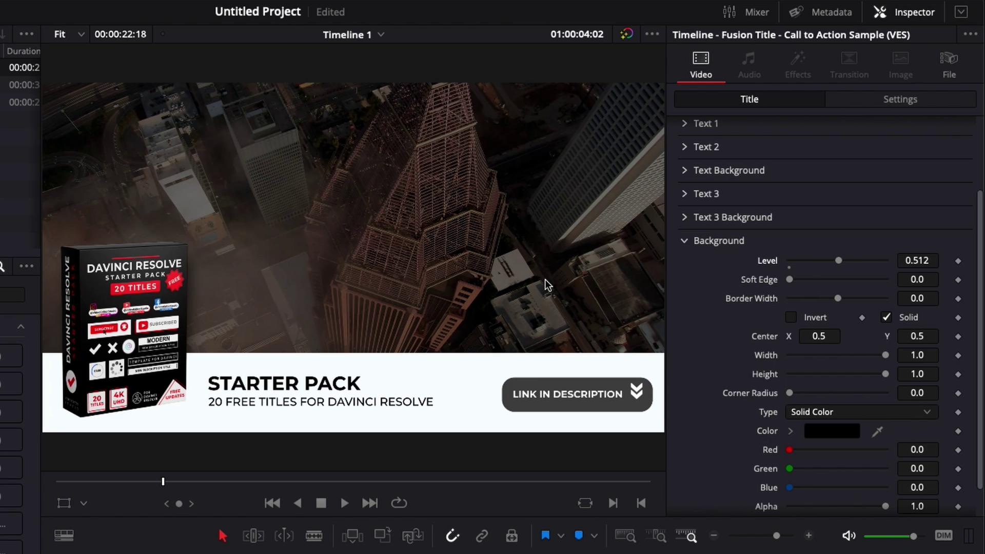
{"action": "left_click", "coordinate": [794, 317]}
{"action": "scroll", "coordinate": [816, 303], "scroll_direction": "down", "scroll_amount": 2}
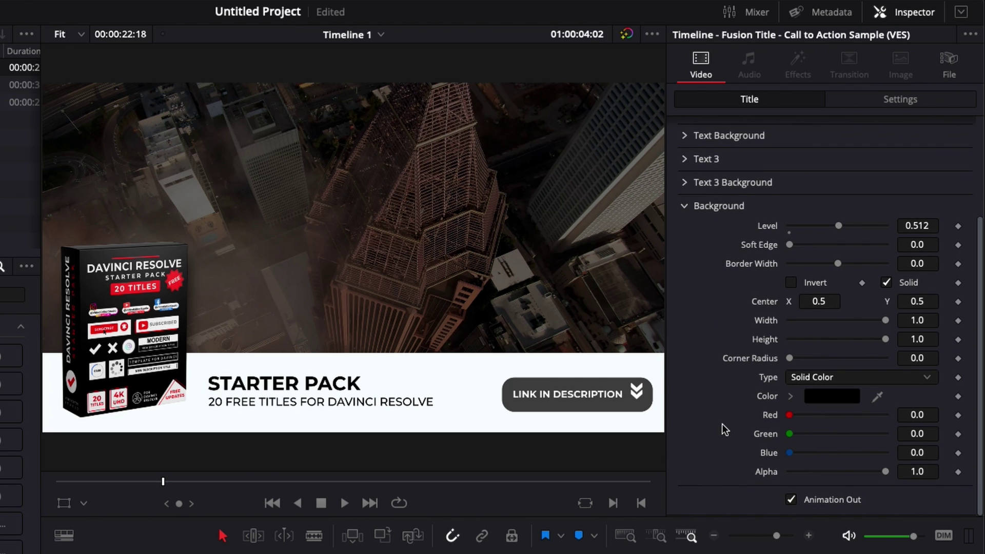
{"action": "scroll", "coordinate": [717, 415], "scroll_direction": "up", "scroll_amount": 5}
{"action": "left_click", "coordinate": [688, 339]}
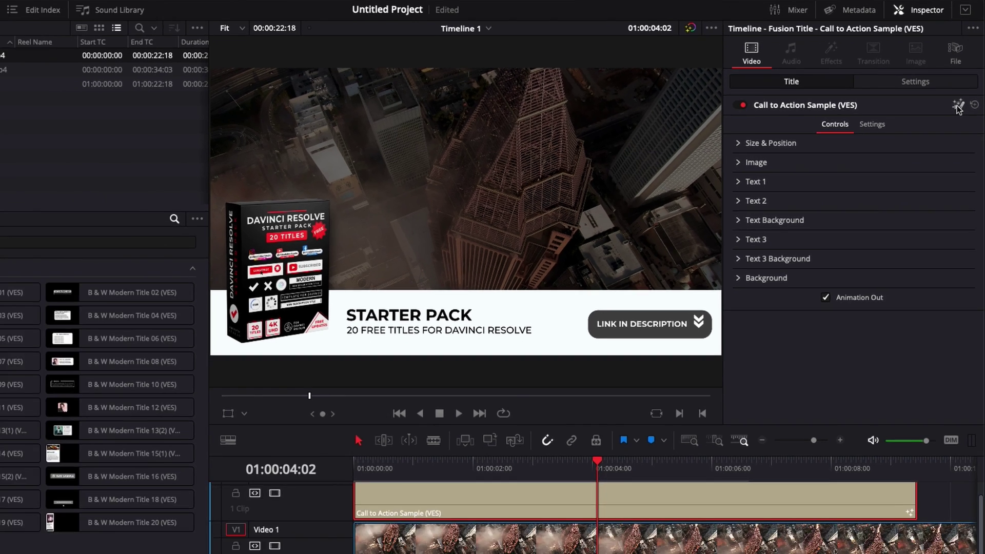
{"action": "left_click", "coordinate": [953, 129]}
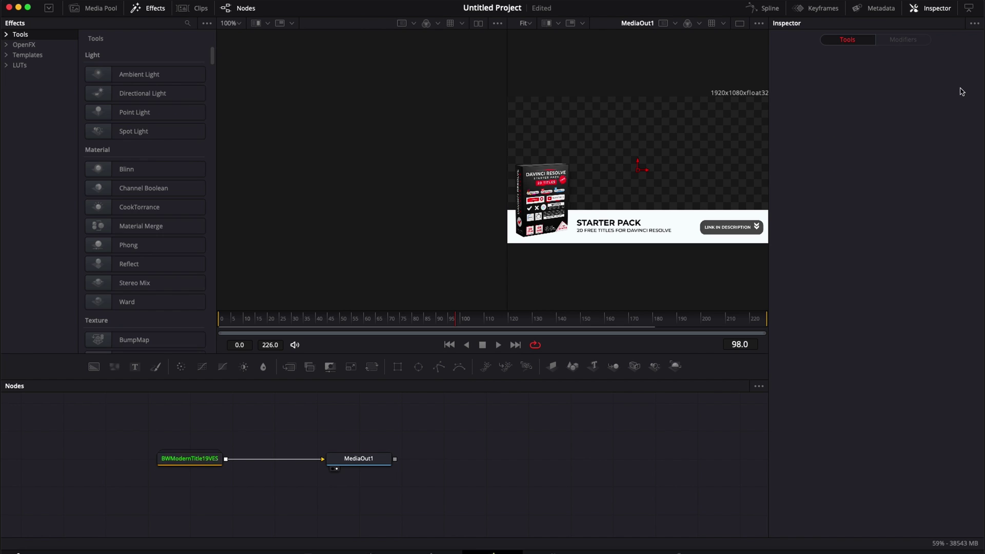
{"action": "double_click", "coordinate": [175, 461]}
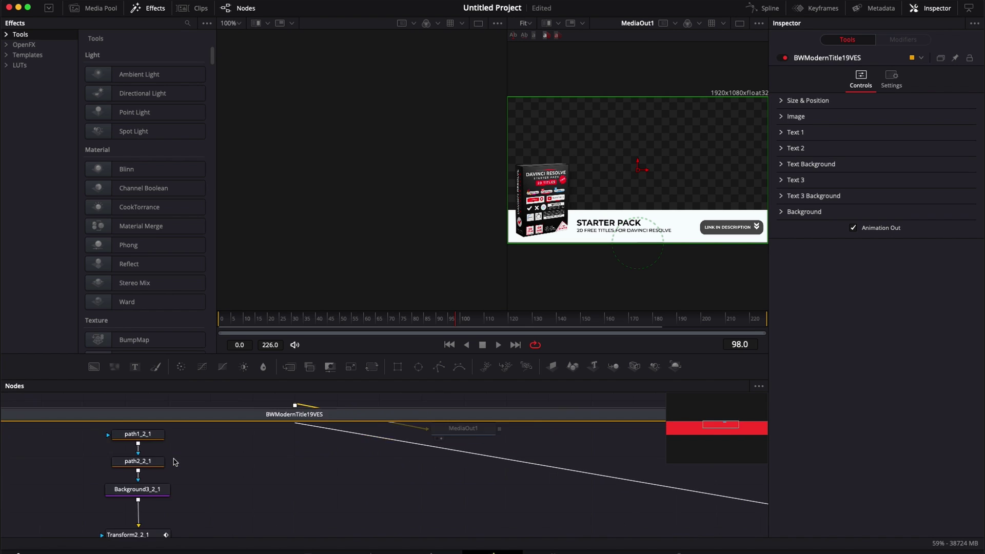
{"action": "scroll", "coordinate": [173, 463], "scroll_direction": "up", "scroll_amount": 3}
{"action": "scroll", "coordinate": [169, 463], "scroll_direction": "up", "scroll_amount": 2}
{"action": "scroll", "coordinate": [166, 464], "scroll_direction": "up", "scroll_amount": 3}
{"action": "scroll", "coordinate": [161, 467], "scroll_direction": "up", "scroll_amount": 2}
{"action": "scroll", "coordinate": [160, 467], "scroll_direction": "left", "scroll_amount": 5}
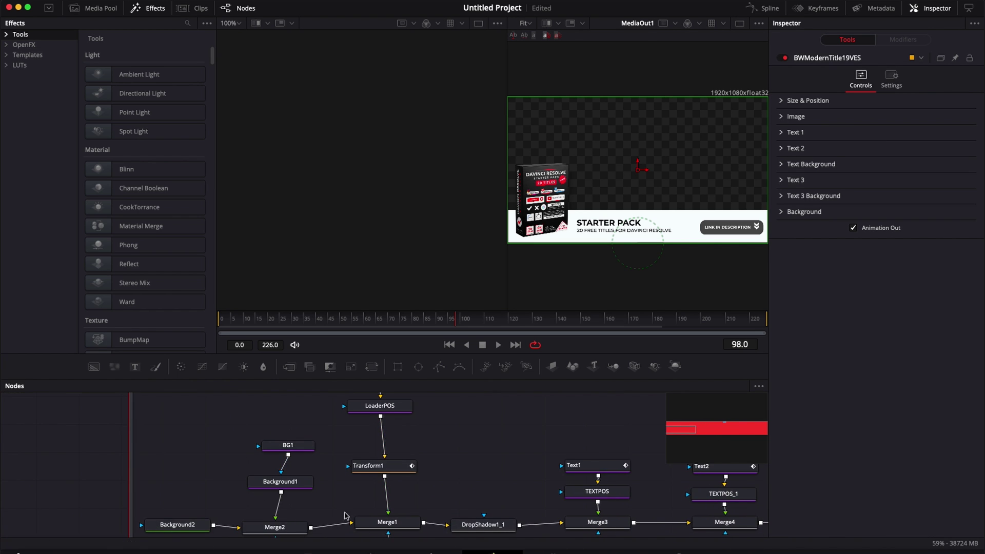
{"action": "scroll", "coordinate": [417, 493], "scroll_direction": "right", "scroll_amount": 10}
{"action": "scroll", "coordinate": [417, 462], "scroll_direction": "right", "scroll_amount": 3}
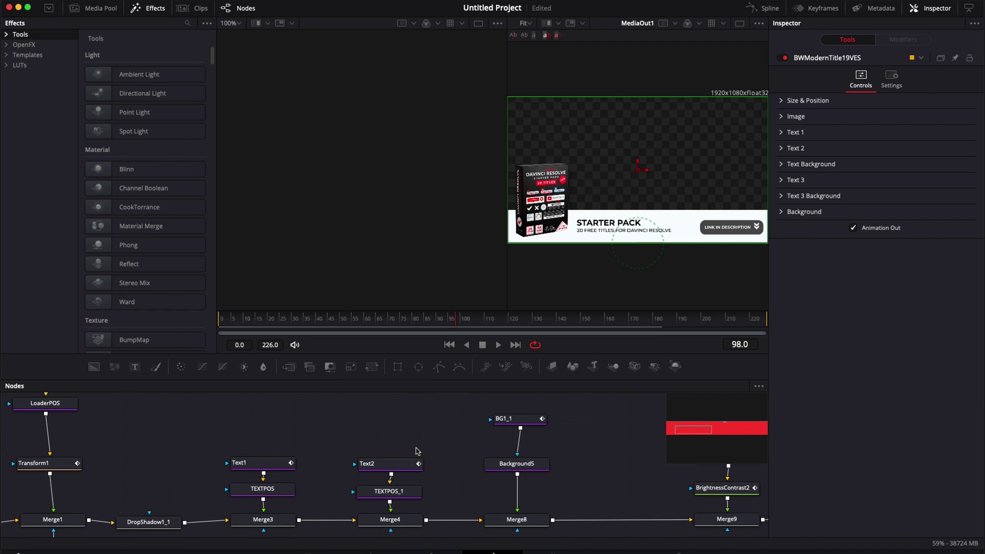
{"action": "scroll", "coordinate": [417, 452], "scroll_direction": "right", "scroll_amount": 10}
{"action": "scroll", "coordinate": [417, 452], "scroll_direction": "right", "scroll_amount": 4}
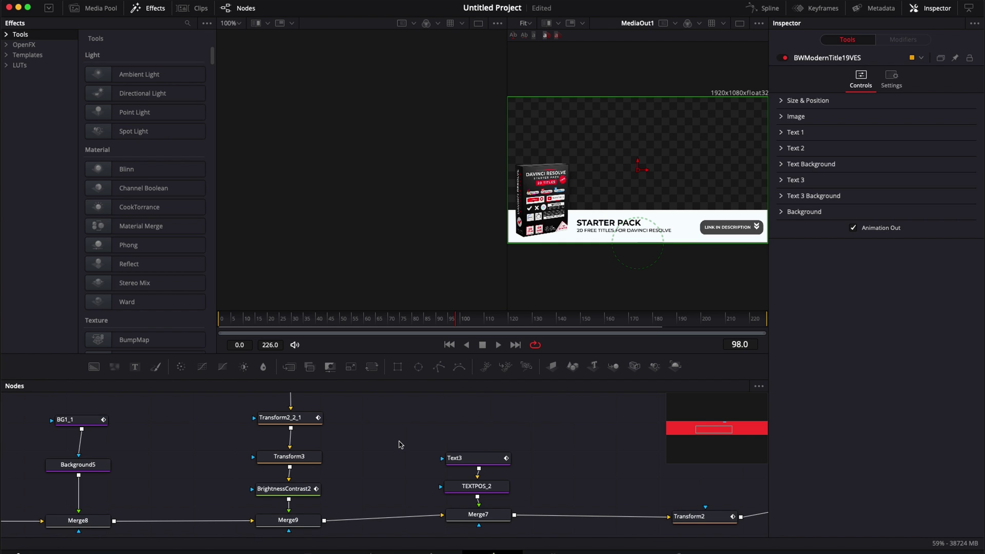
{"action": "key", "text": "shift+4"}
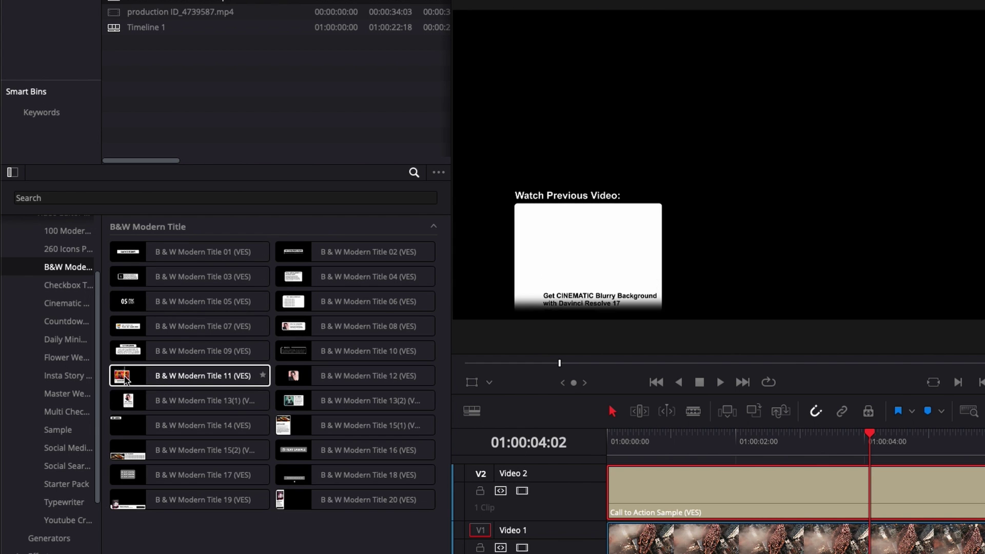
Step: Preview the white TEST SAMPLE B&W Modern title in the viewer
{"action": "left_click", "coordinate": [141, 396]}
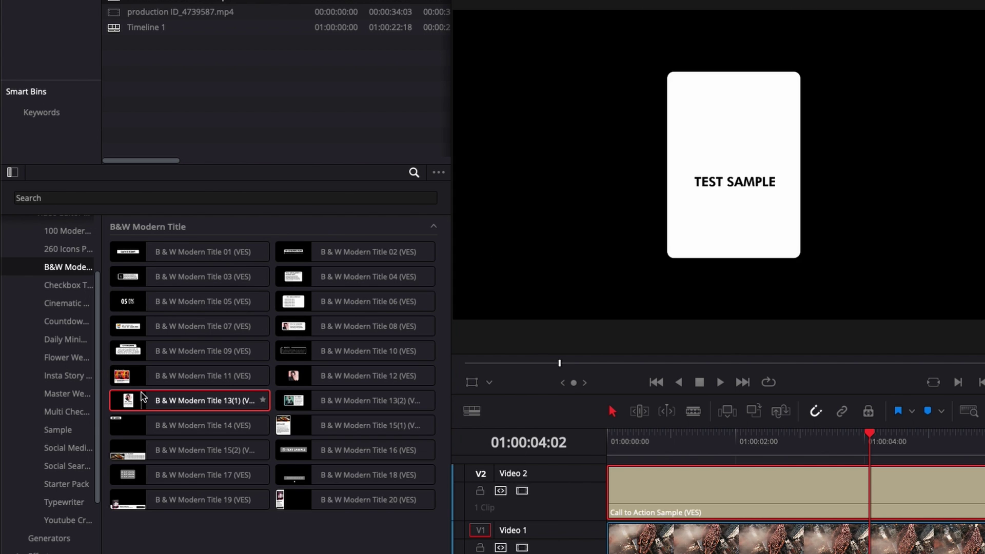